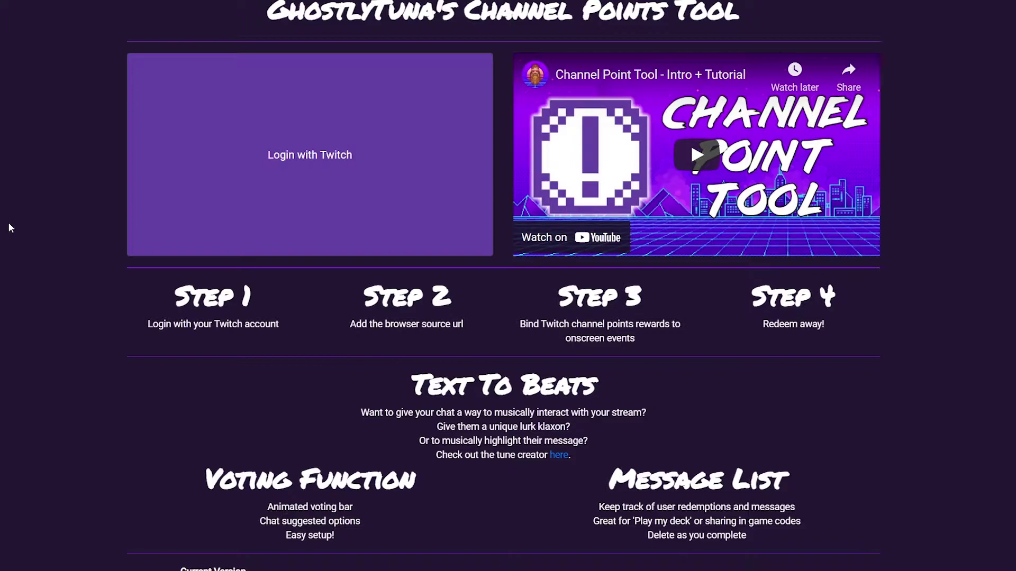
Log in to Channel Points Tool with the Twitch account to open the Edit View
{"action": "left_click", "coordinate": [144, 208]}
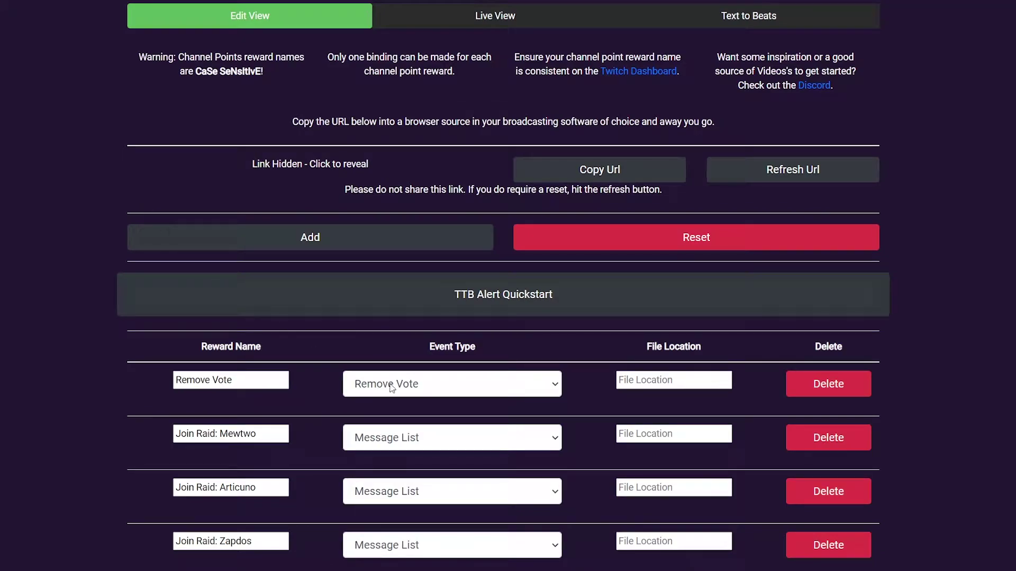
Browse the Remove Vote reward's Event Type options down to Set TTB Code
{"action": "left_click", "coordinate": [392, 387]}
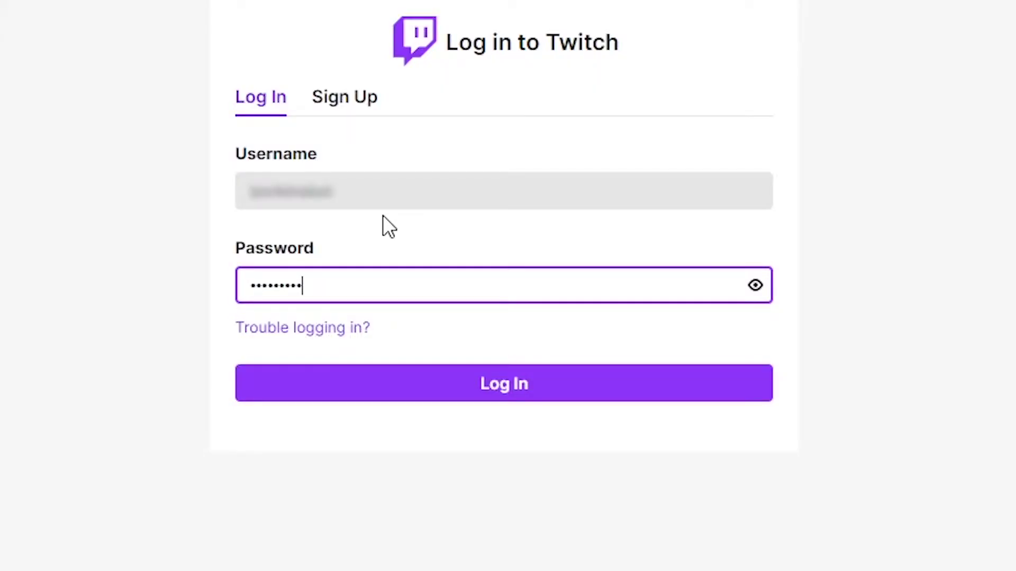
{"action": "key", "text": "Return"}
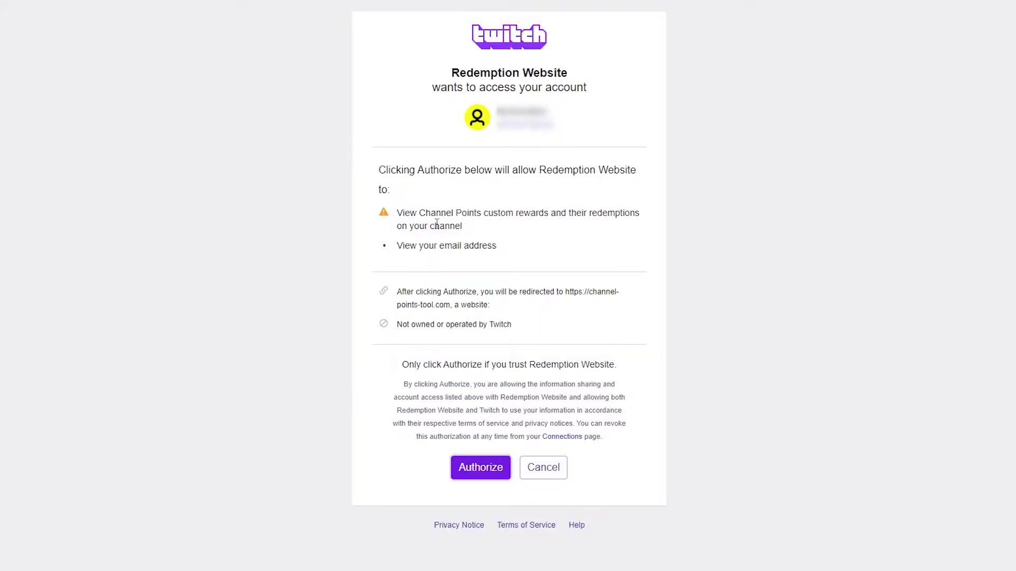
Authorize Redemption Website to access the Twitch channel points rewards
{"action": "left_click", "coordinate": [473, 475]}
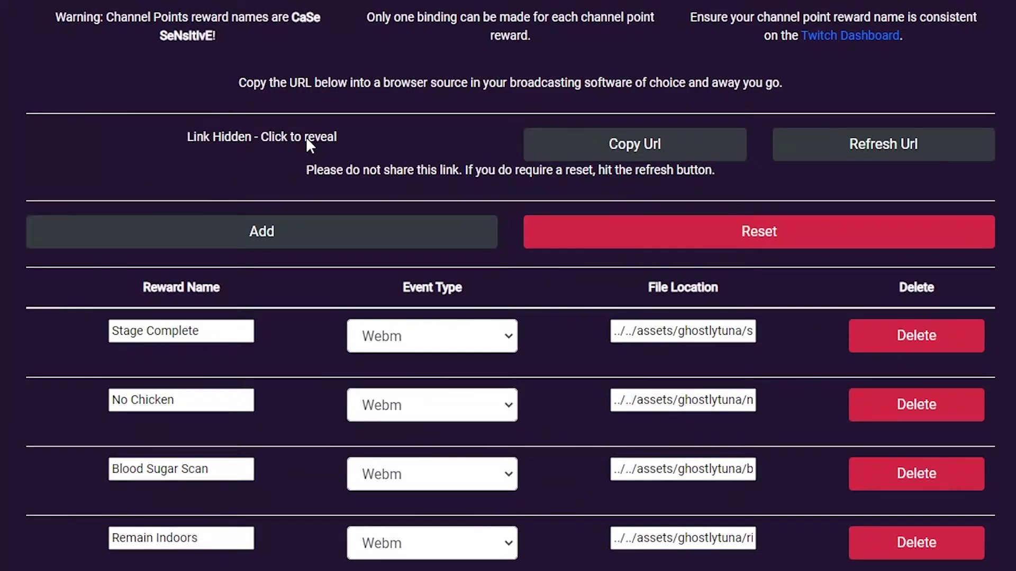
{"action": "left_click", "coordinate": [307, 143]}
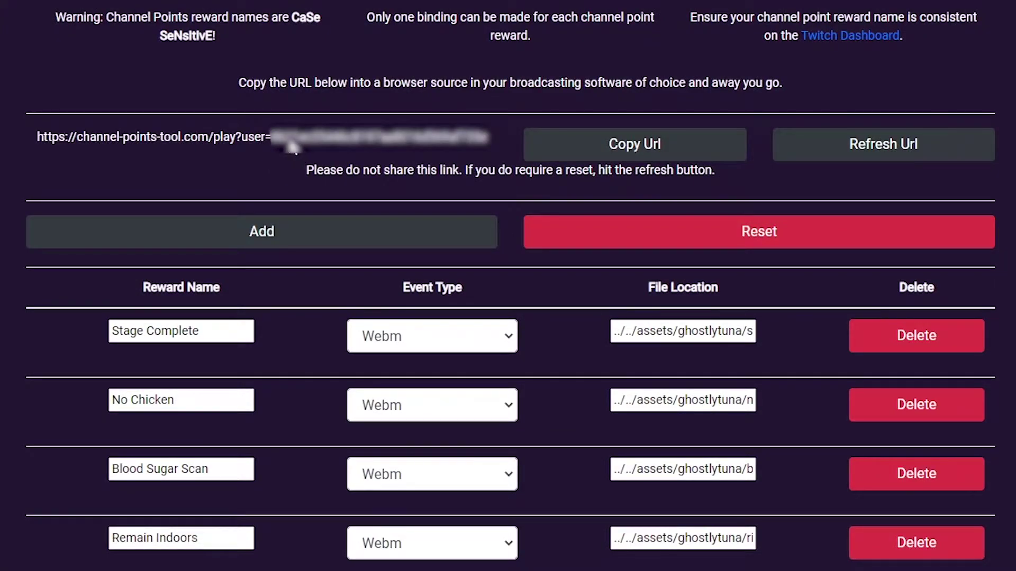
{"action": "left_click", "coordinate": [285, 138]}
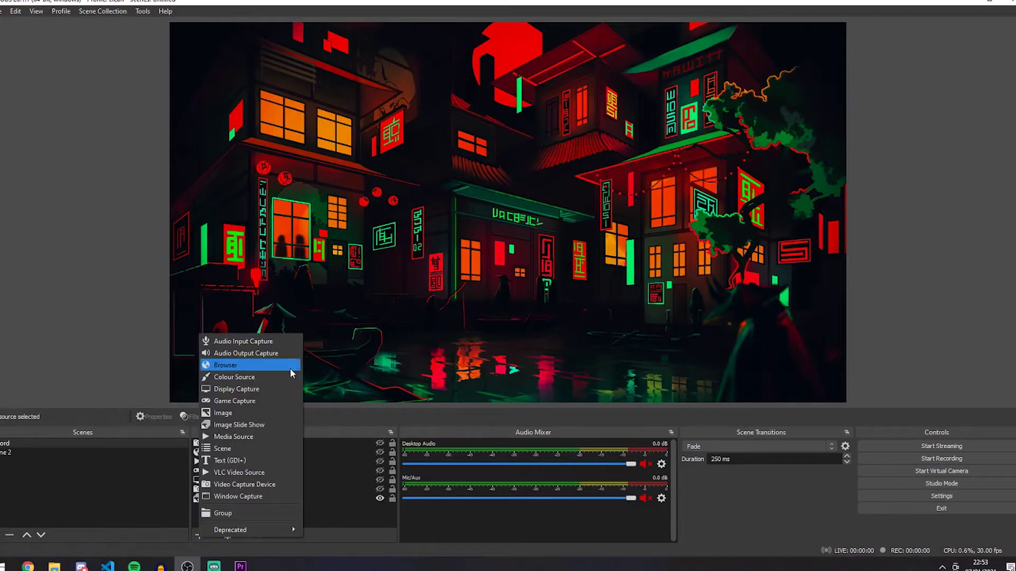
Add a Browser 2 source and paste the Channel Points Tool link as its URL
{"action": "left_click", "coordinate": [258, 368]}
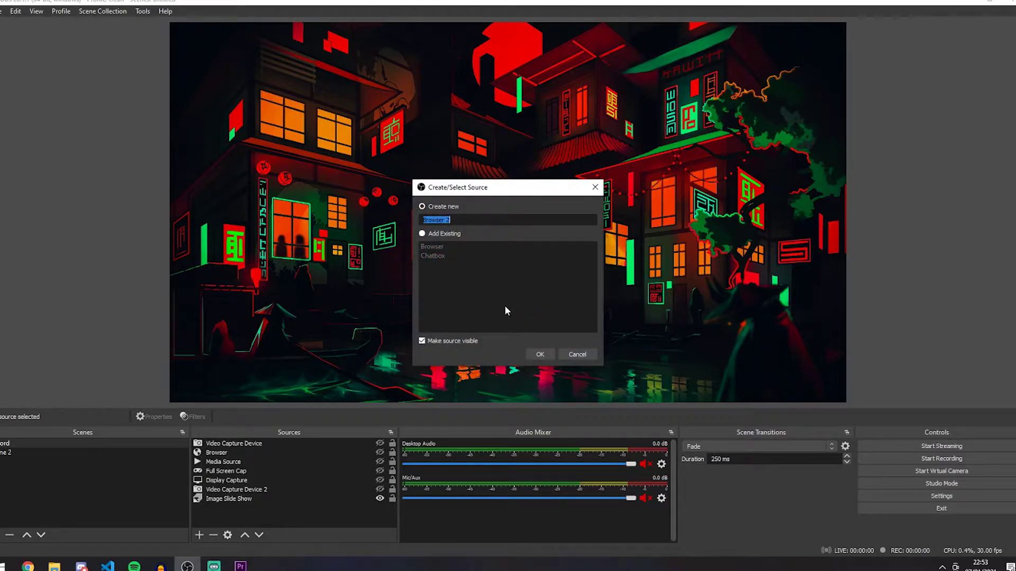
{"action": "left_click", "coordinate": [538, 357]}
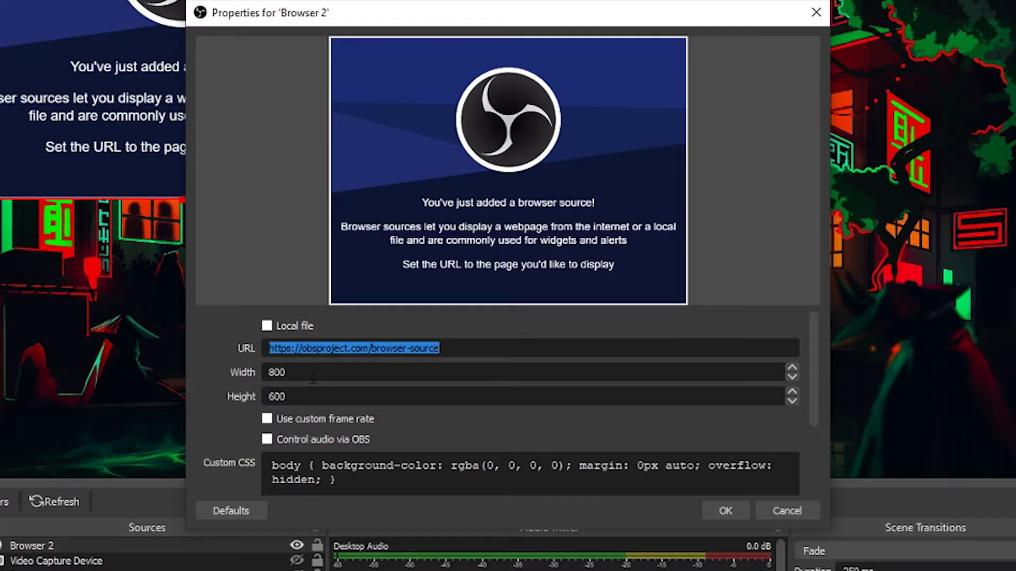
{"action": "key", "text": "Tab"}
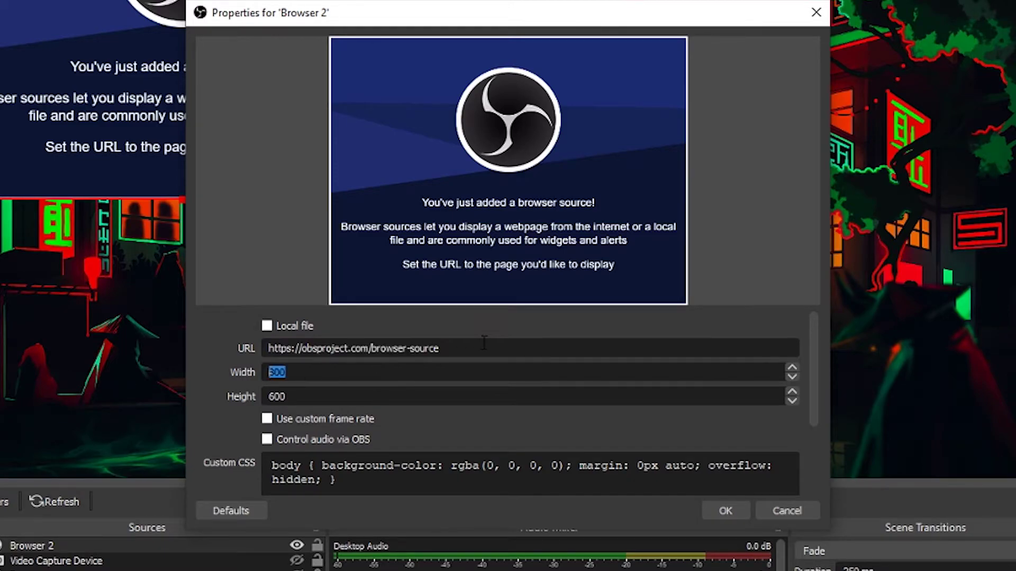
{"action": "key", "text": "shift+Tab"}
{"action": "key", "text": "ctrl+v"}
Set the browser source to 1920×1080 and clear its Custom CSS
{"action": "key", "text": "Tab"}
{"action": "type", "text": "1920"}
{"action": "key", "text": "Tab"}
{"action": "type", "text": "1080"}
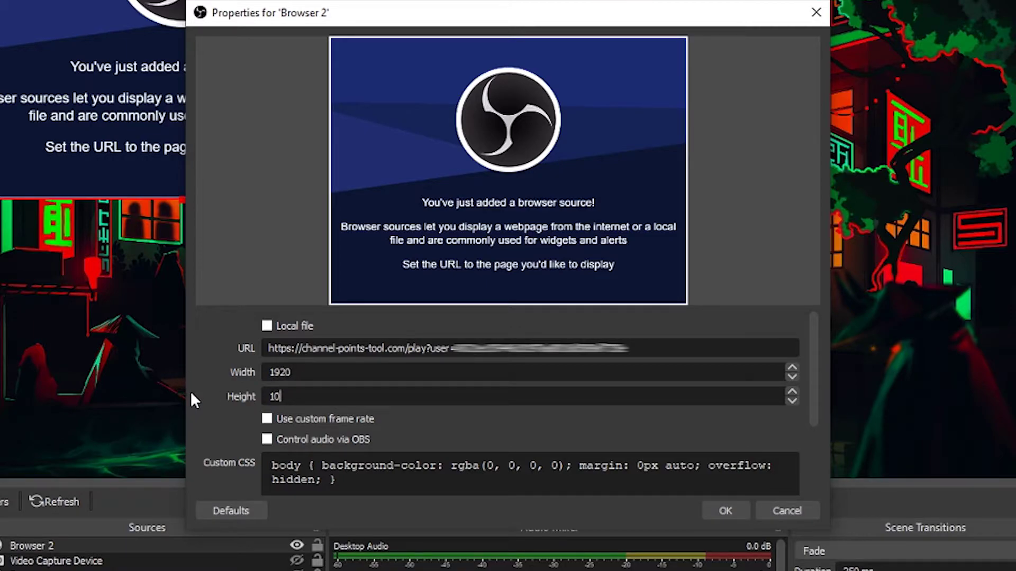
{"action": "left_click", "coordinate": [454, 467]}
{"action": "key", "text": "ctrl+a"}
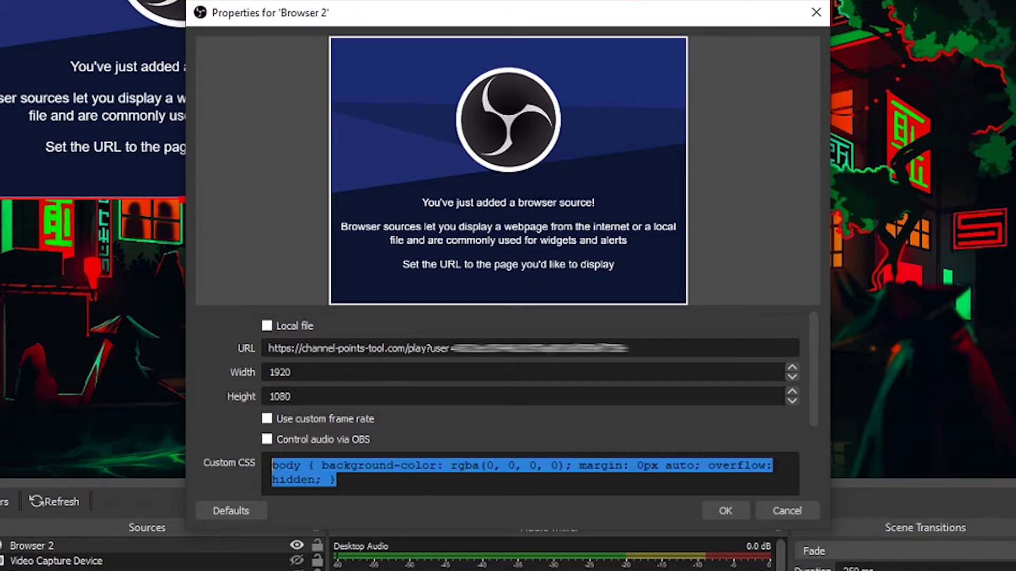
{"action": "key", "text": "BackSpace"}
{"action": "scroll", "coordinate": [227, 442], "scroll_direction": "down", "scroll_amount": 2}
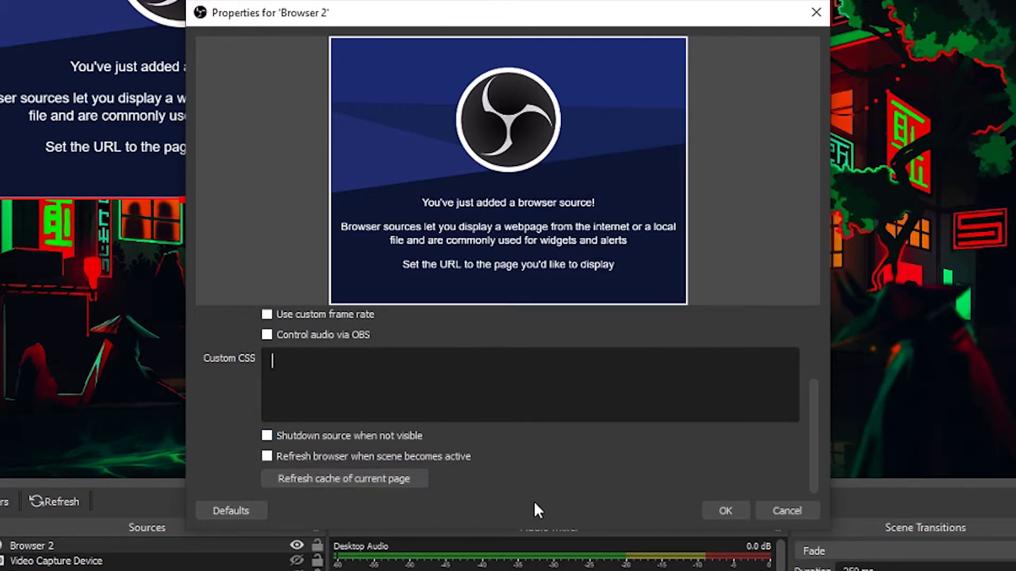
Confirm the browser source, then add a new reward binding named 'Testy Test'
{"action": "left_click", "coordinate": [721, 510]}
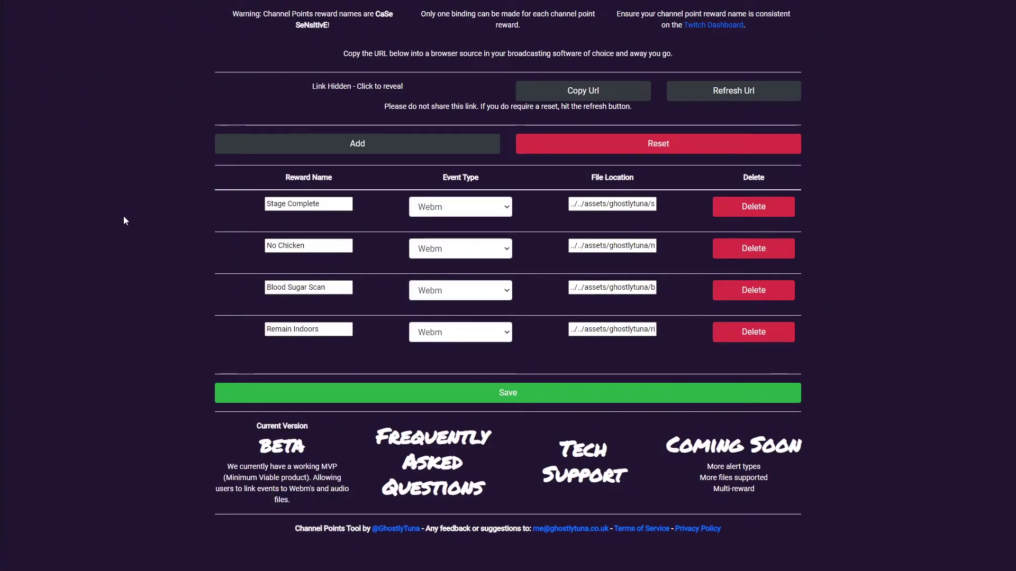
{"action": "left_click", "coordinate": [276, 154]}
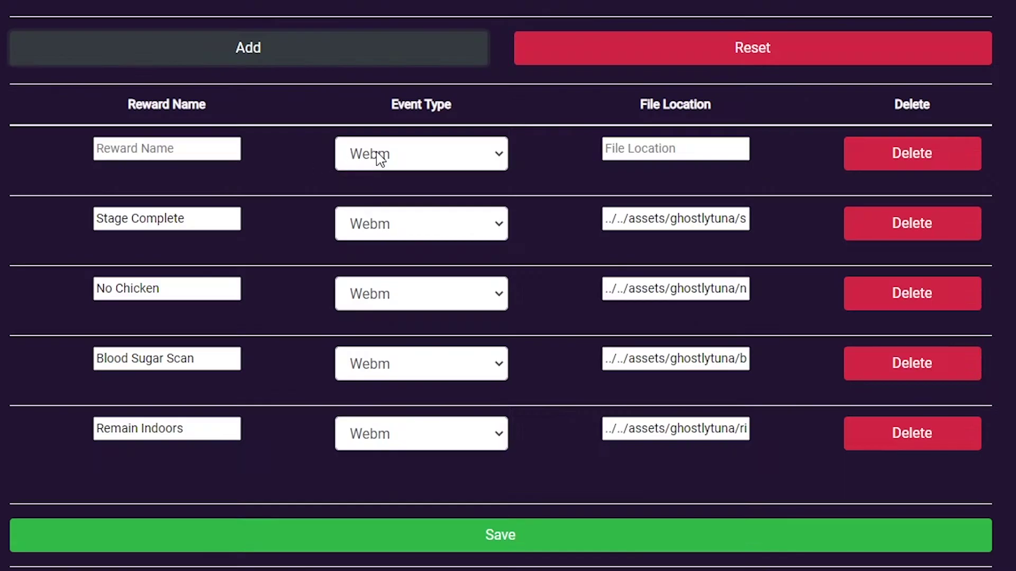
{"action": "left_click", "coordinate": [303, 207]}
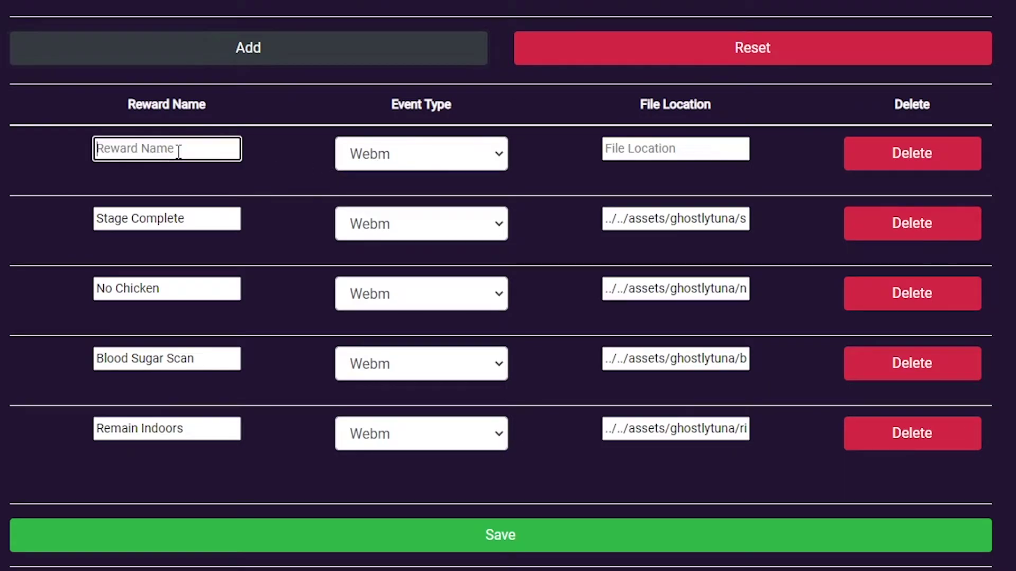
{"action": "type", "text": "TEsty Tes"}
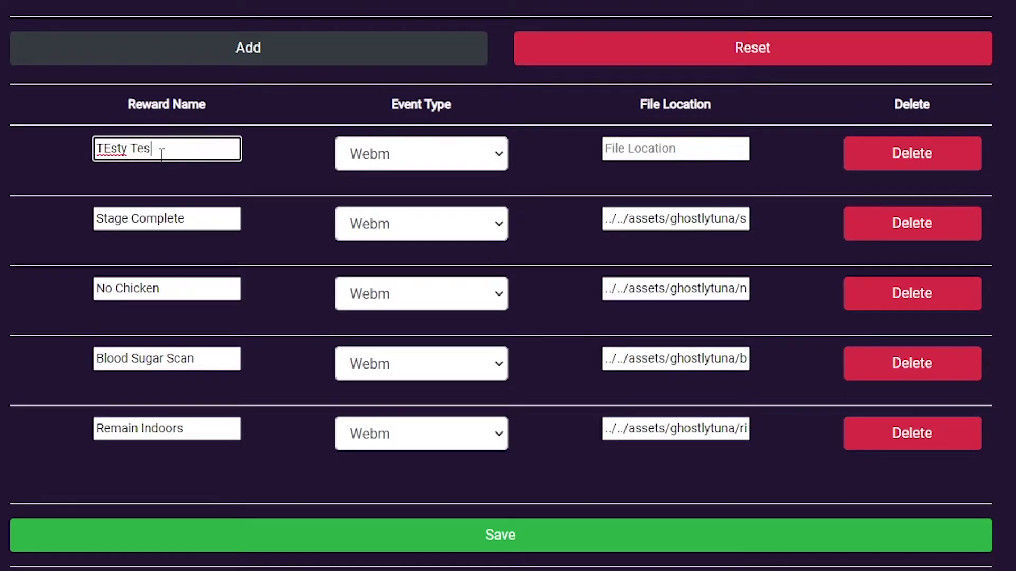
{"action": "type", "text": "t"}
{"action": "key", "text": "Left"}
{"action": "key", "text": "Left"}
{"action": "key", "text": "Left"}
{"action": "key", "text": "Left"}
{"action": "key", "text": "Left"}
{"action": "key", "text": "Left"}
{"action": "key", "text": "Left"}
{"action": "key", "text": "Left"}
{"action": "key", "text": "BackSpace"}
{"action": "type", "text": "e"}
Keep Webm as the event type, paste the Dropbox link as file location, and save
{"action": "left_click", "coordinate": [456, 159]}
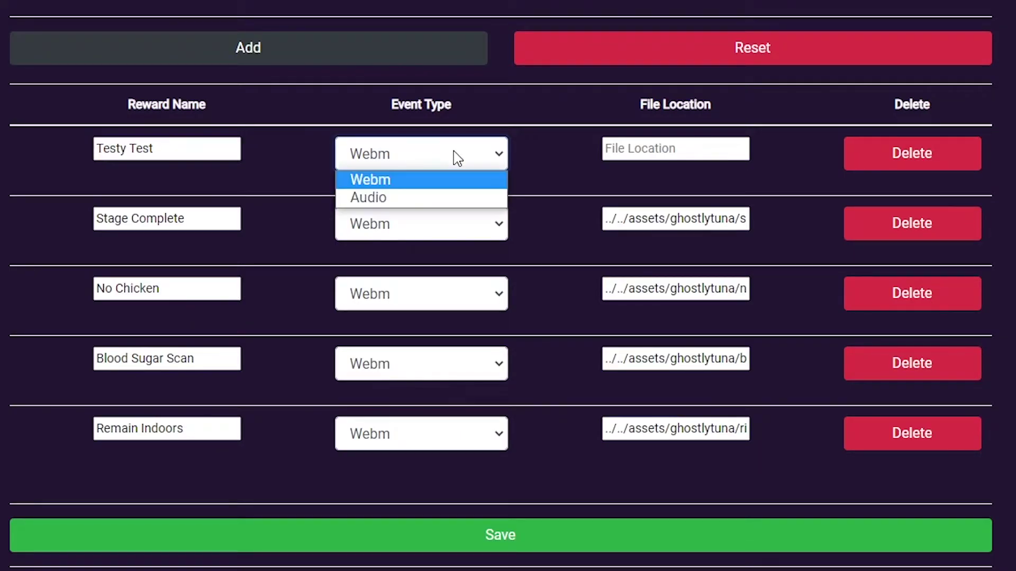
{"action": "left_click", "coordinate": [411, 180]}
{"action": "left_click", "coordinate": [606, 150]}
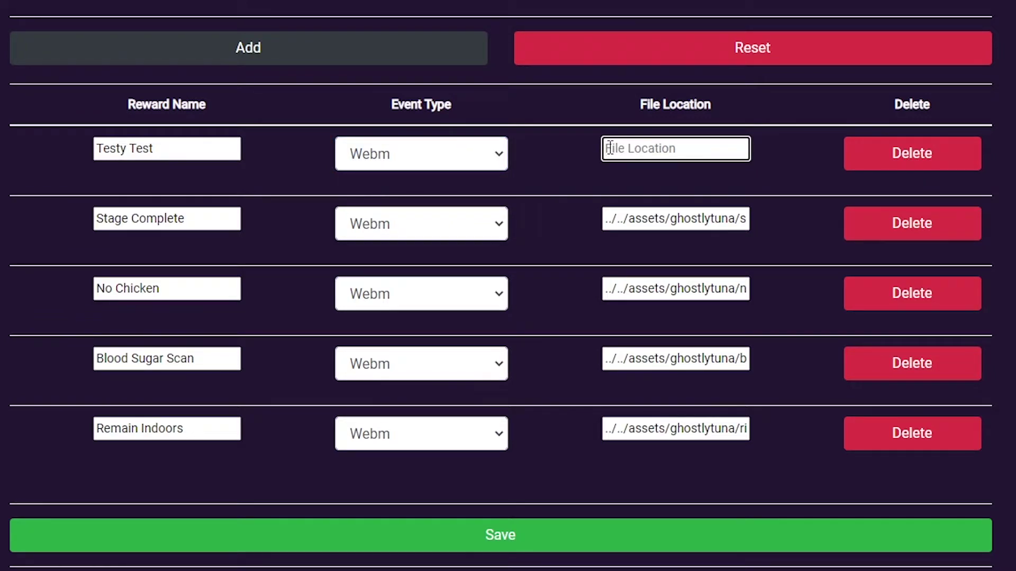
{"action": "key", "text": "ctrl+v"}
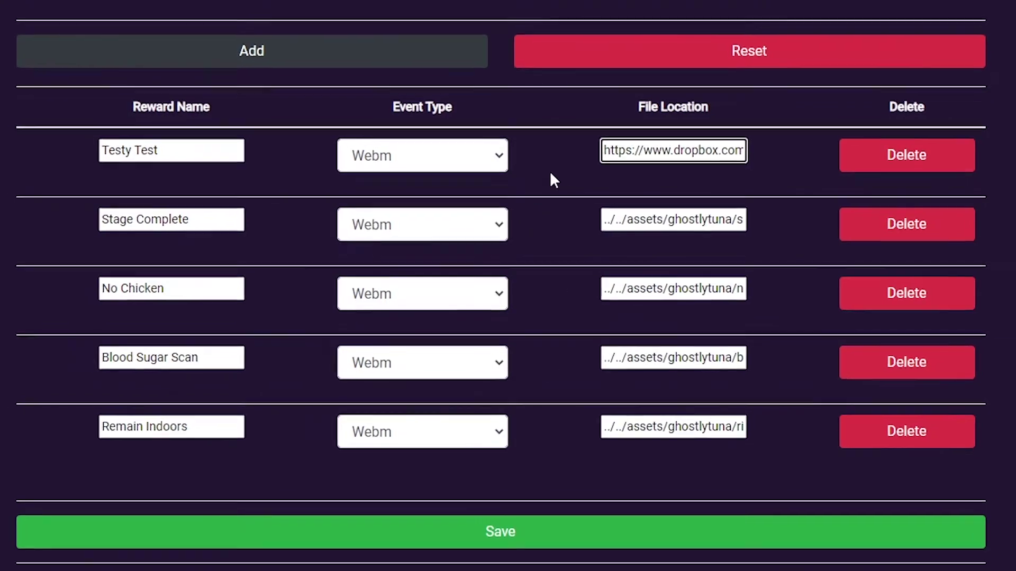
{"action": "left_click", "coordinate": [503, 520]}
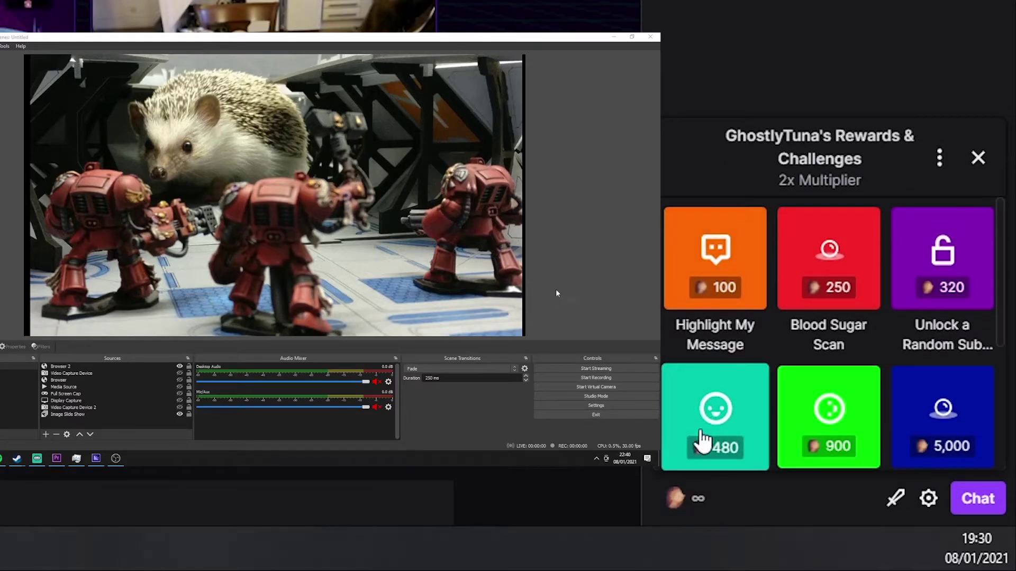
Find the Testy Test reward in the rewards list and redeem it for 100,000 points
{"action": "scroll", "coordinate": [727, 381], "scroll_direction": "down", "scroll_amount": 3}
{"action": "scroll", "coordinate": [735, 383], "scroll_direction": "down", "scroll_amount": 1}
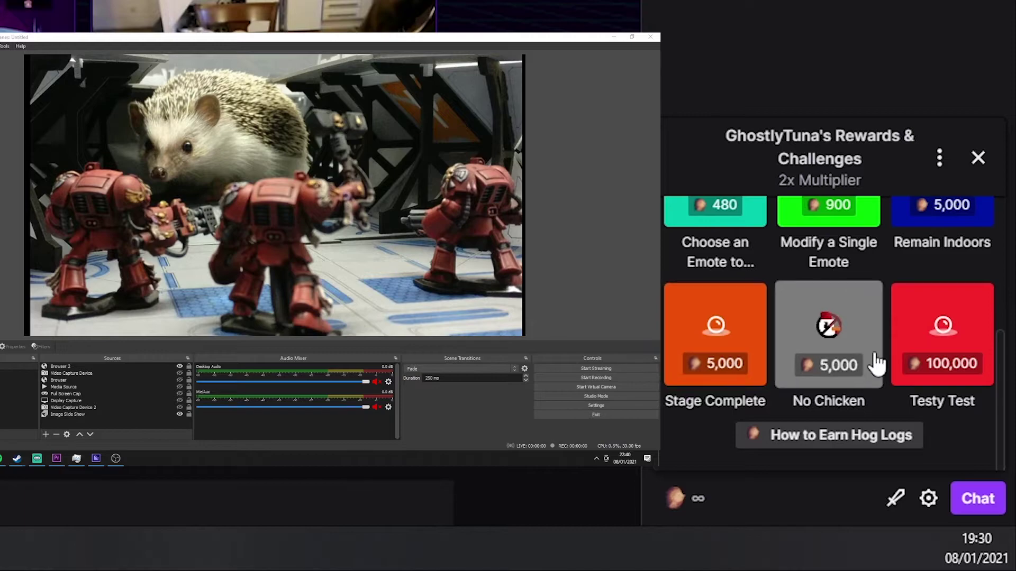
{"action": "left_click", "coordinate": [931, 363]}
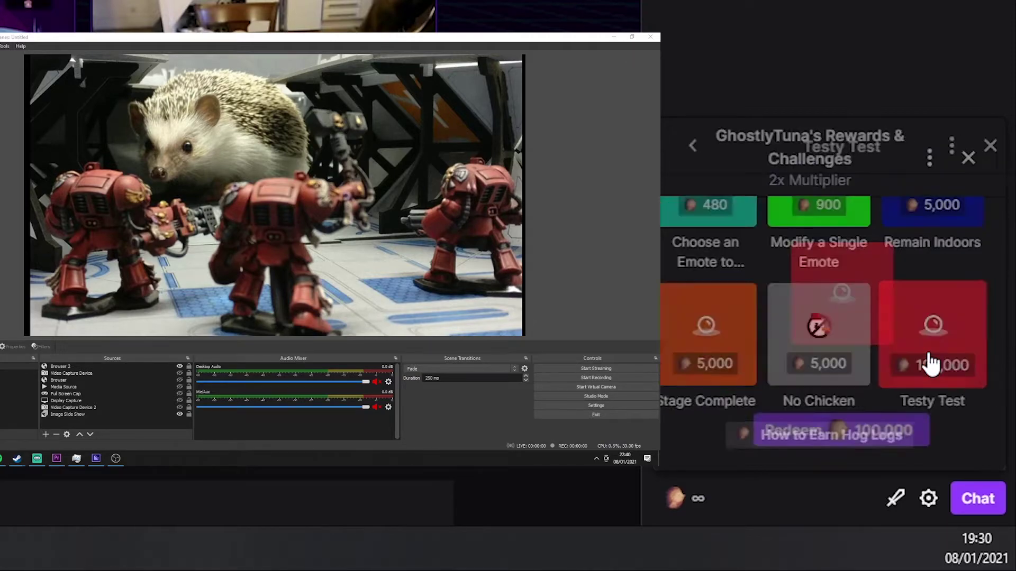
{"action": "left_click", "coordinate": [849, 442]}
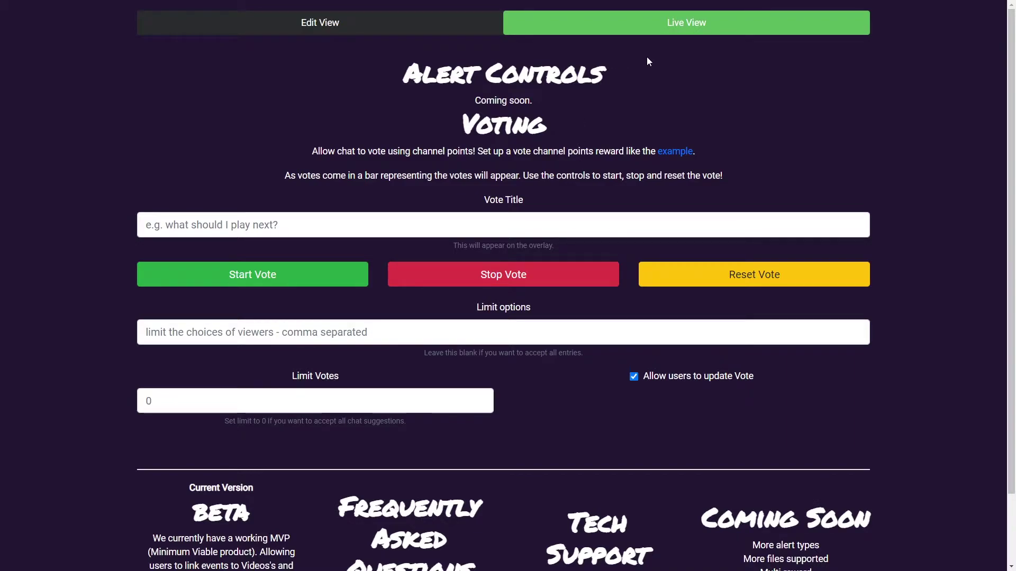
Title the vote 'Game suggestion?' and limit options to 'Dota 2, Halo 3'
{"action": "left_click", "coordinate": [474, 219]}
{"action": "type", "text": "Game suggestion?"}
{"action": "left_click", "coordinate": [221, 335]}
{"action": "type", "text": "Dota2"}
{"action": "key", "text": "BackSpace"}
{"action": "type", "text": "2, Halo 3"}
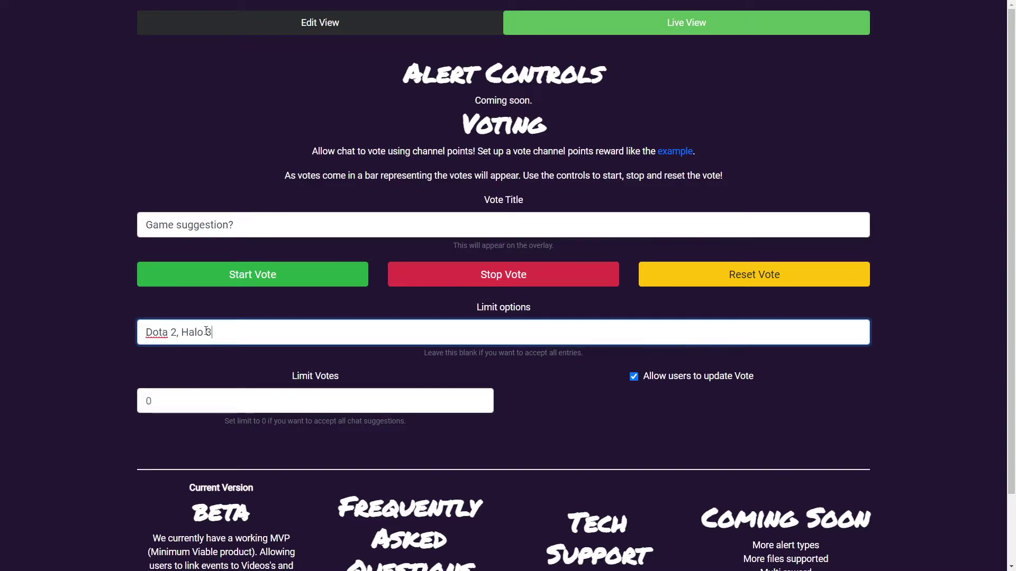
Leave Limit Votes at 0 and keep Allow users to update Vote checked
{"action": "left_click", "coordinate": [143, 398]}
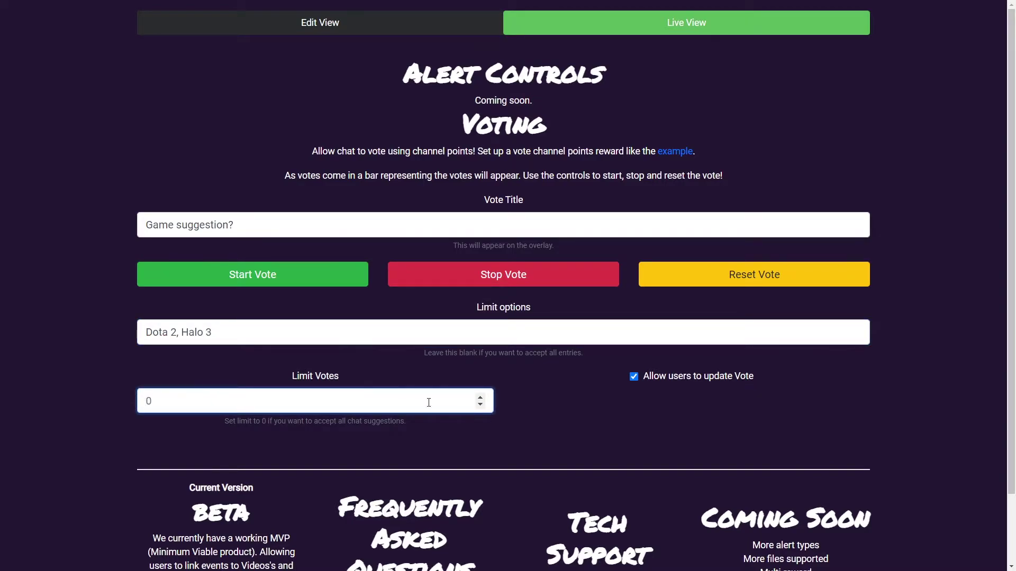
{"action": "left_click", "coordinate": [479, 398]}
{"action": "left_click", "coordinate": [480, 398]}
{"action": "left_click", "coordinate": [480, 398]}
{"action": "left_click", "coordinate": [480, 405]}
{"action": "left_click", "coordinate": [480, 406]}
{"action": "left_click", "coordinate": [480, 405]}
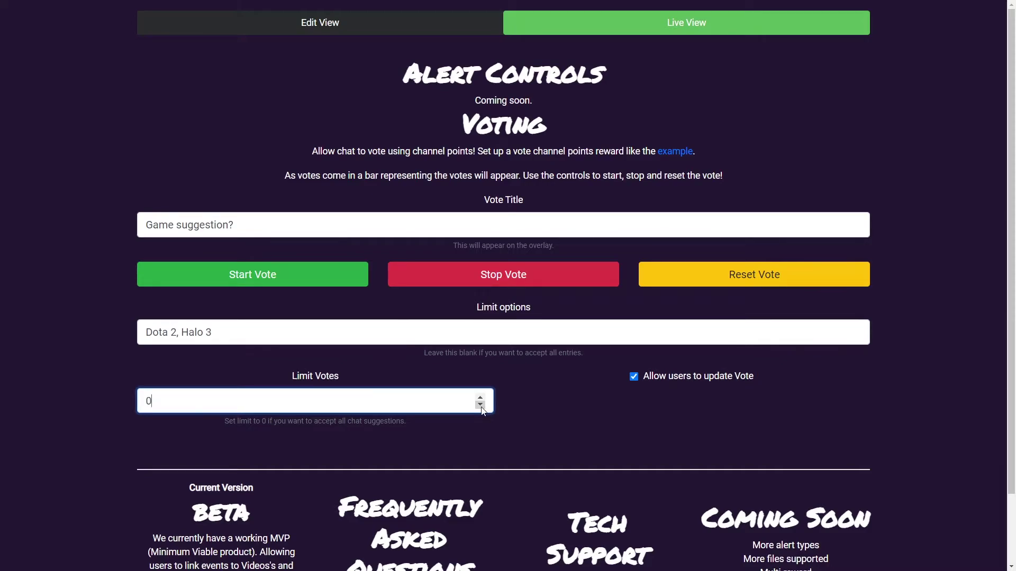
{"action": "left_click", "coordinate": [635, 378]}
{"action": "left_click", "coordinate": [635, 377]}
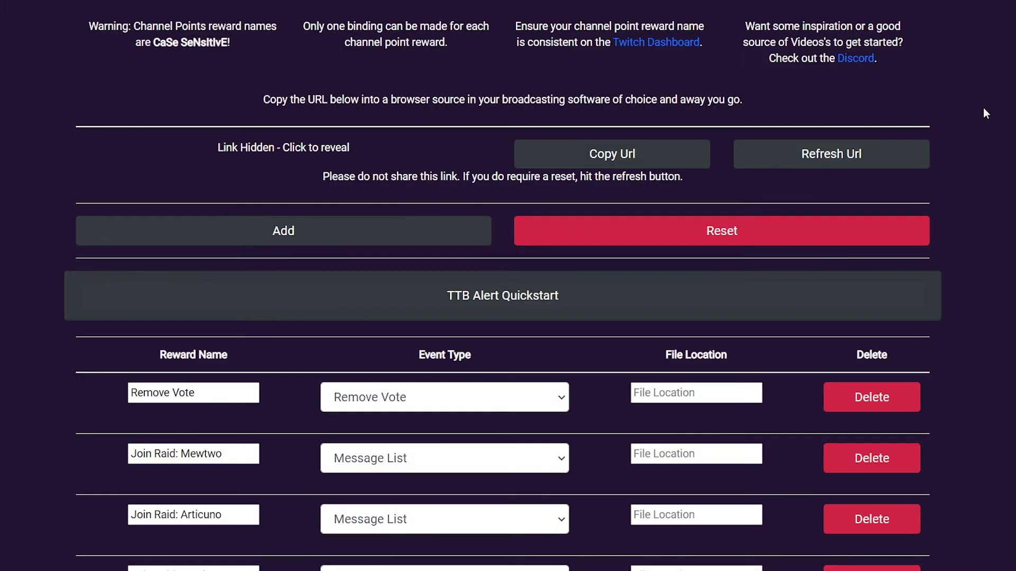
Expand the TTB Alert Quickstart section to reach the Text To Beats Creator
{"action": "left_click", "coordinate": [812, 311]}
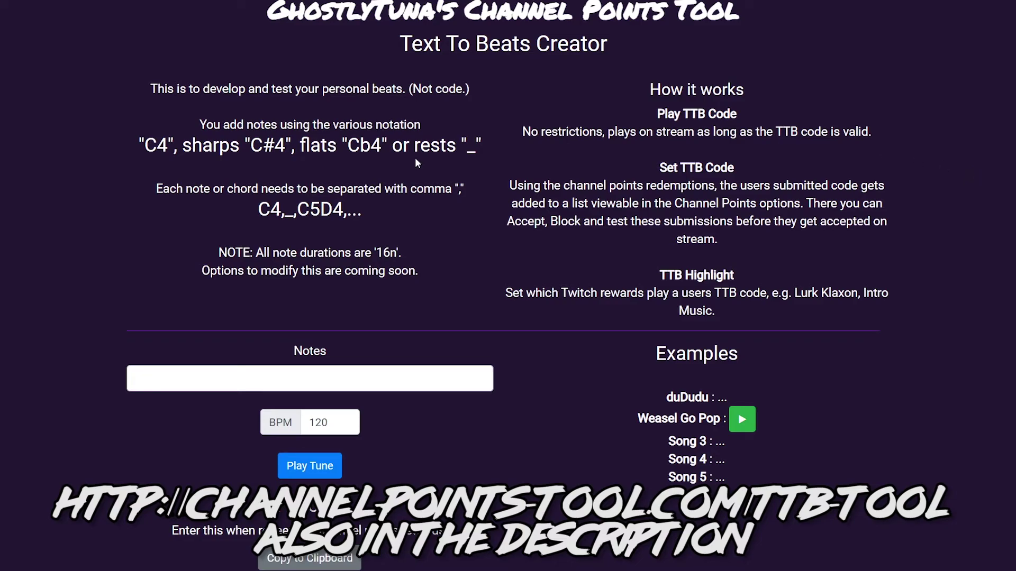
Enter the notes 'C4,C4D4E4' and apply them to generate the TTB code
{"action": "scroll", "coordinate": [286, 211], "scroll_direction": "down", "scroll_amount": 3}
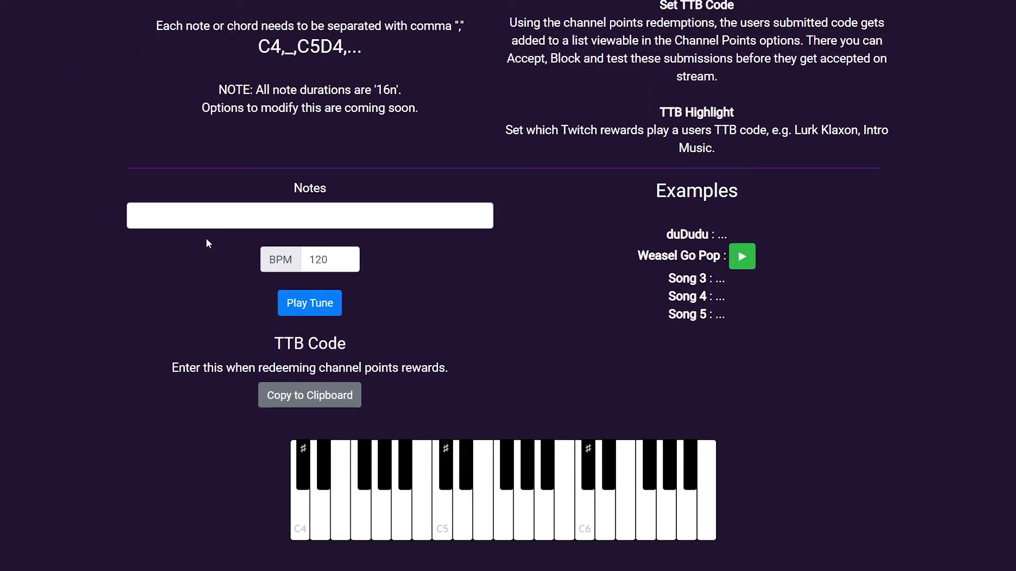
{"action": "left_click", "coordinate": [230, 222]}
{"action": "type", "text": "C"}
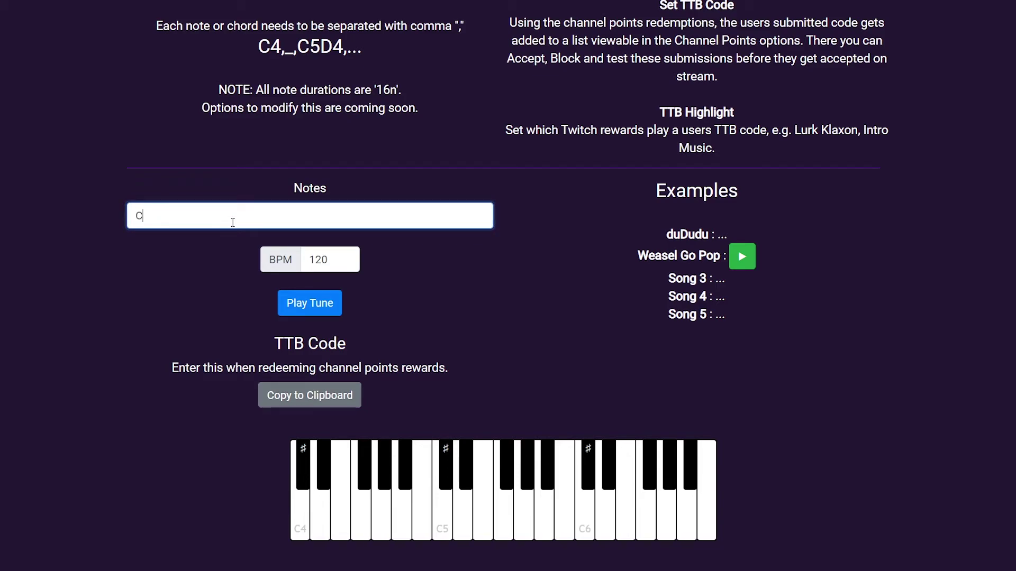
{"action": "type", "text": "4,C4D4E4"}
{"action": "left_click", "coordinate": [191, 289]}
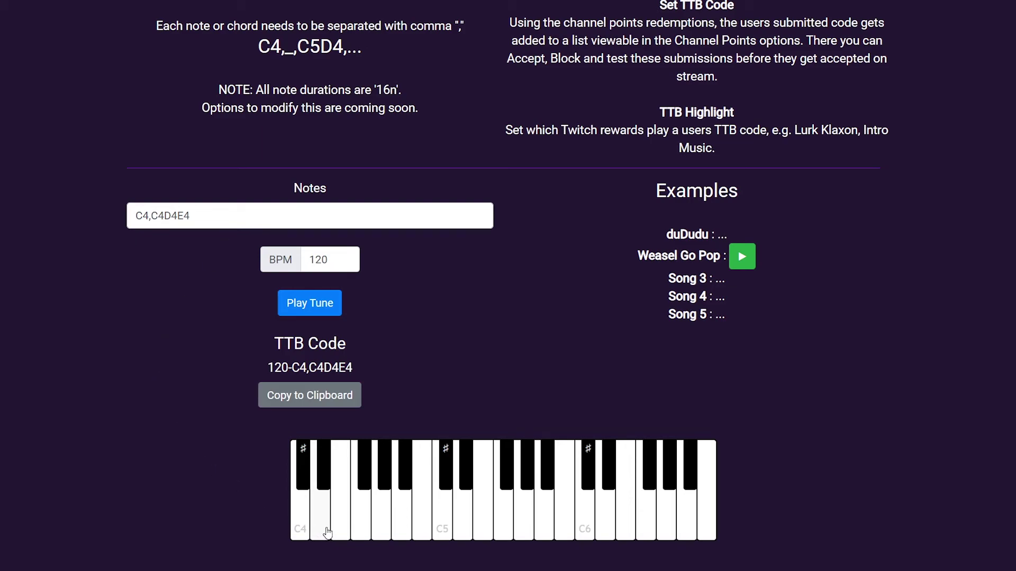
Add notes D5, F5 and C6, play the tune, and copy the TTB code
{"action": "left_click", "coordinate": [467, 532]}
{"action": "left_click", "coordinate": [494, 535]}
{"action": "left_click", "coordinate": [580, 535]}
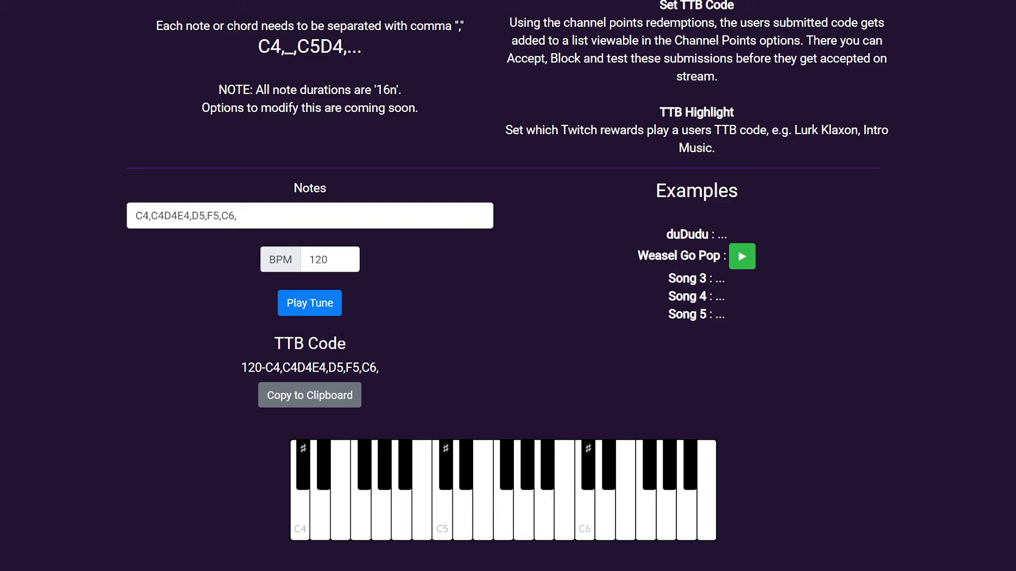
{"action": "left_click", "coordinate": [323, 312]}
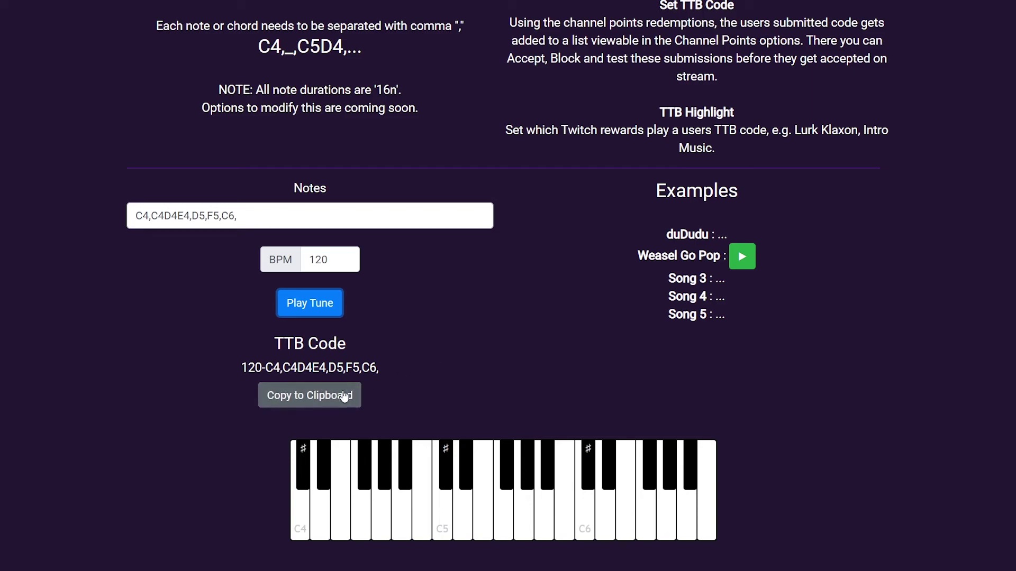
{"action": "left_click", "coordinate": [357, 407]}
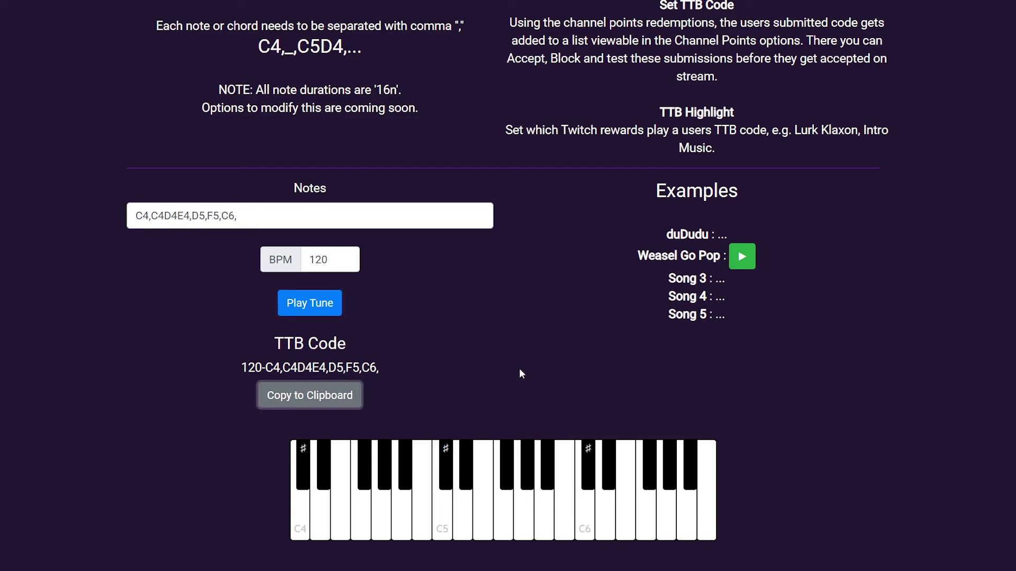